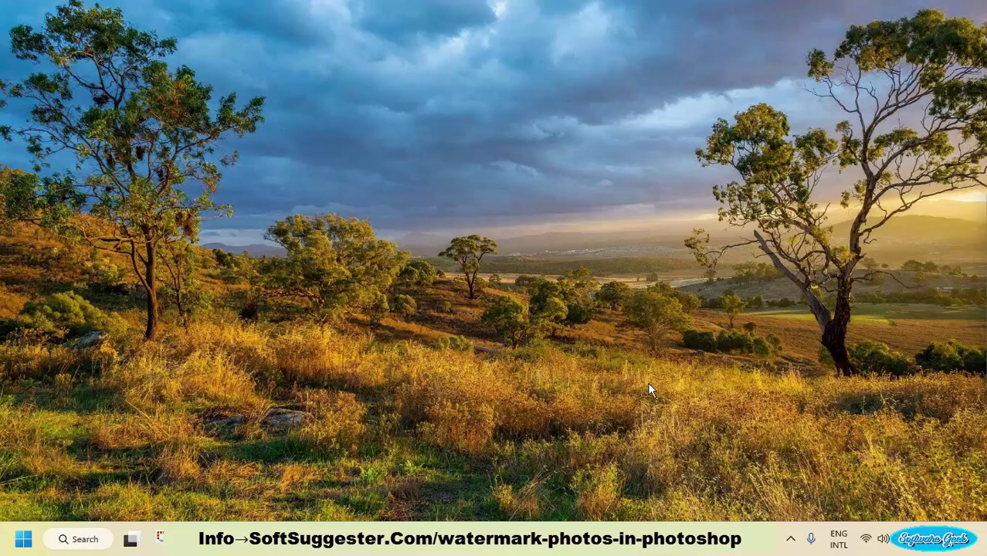
Step: Restore Photoshop CS6 from the taskbar to show its empty workspace
{"action": "left_click", "coordinate": [491, 533]}
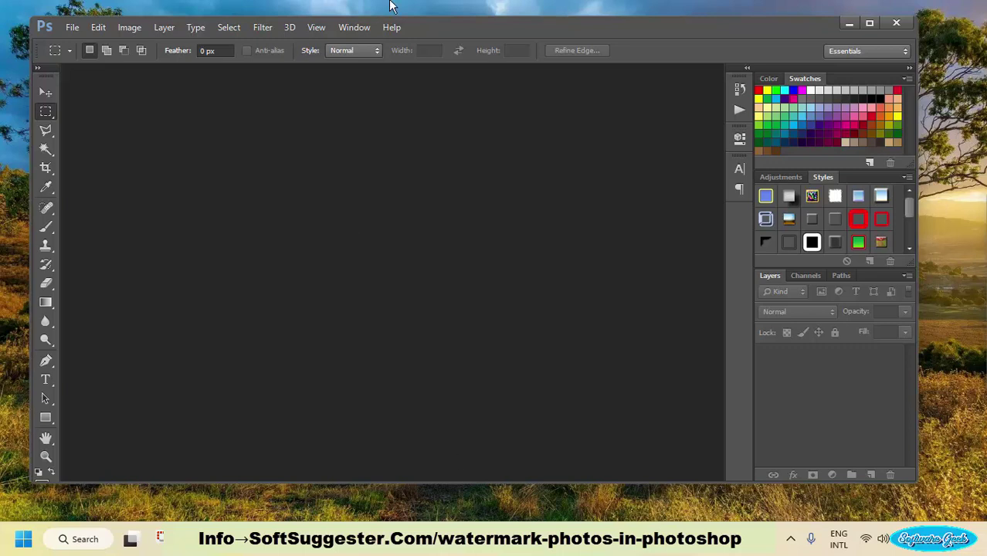
Step: View Photoshop's System Info from the Help menu, then minimise Photoshop to the taskbar
{"action": "left_click", "coordinate": [391, 27]}
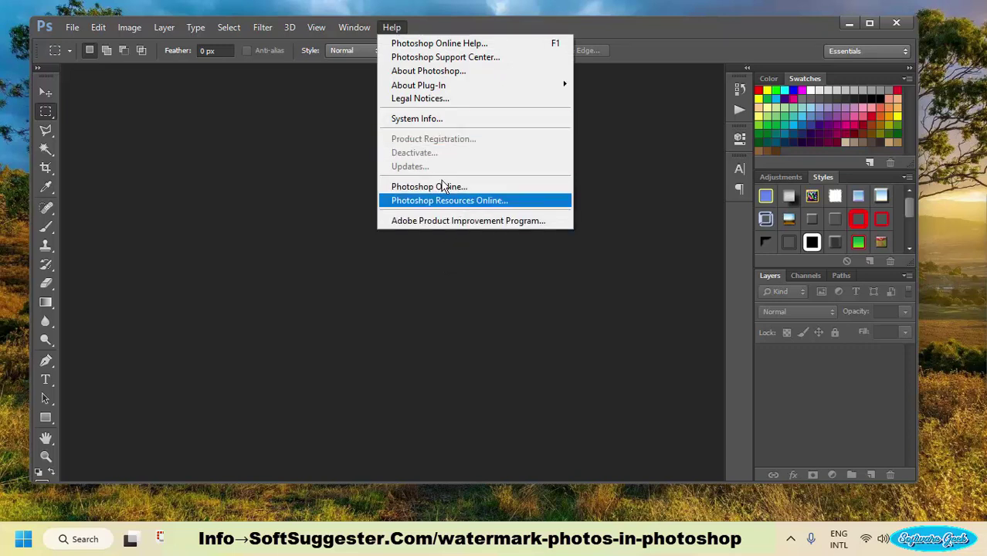
{"action": "left_click", "coordinate": [428, 120]}
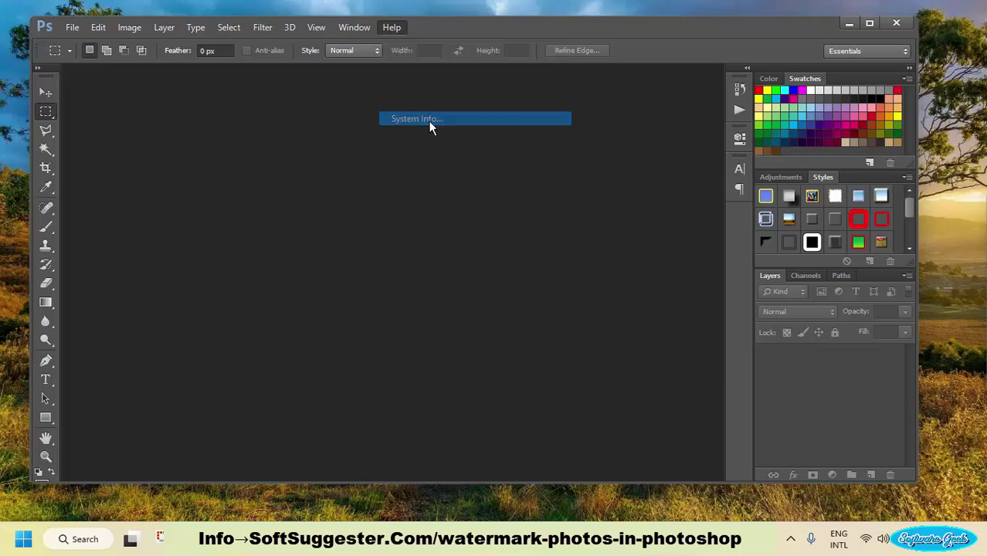
{"action": "left_click", "coordinate": [391, 28]}
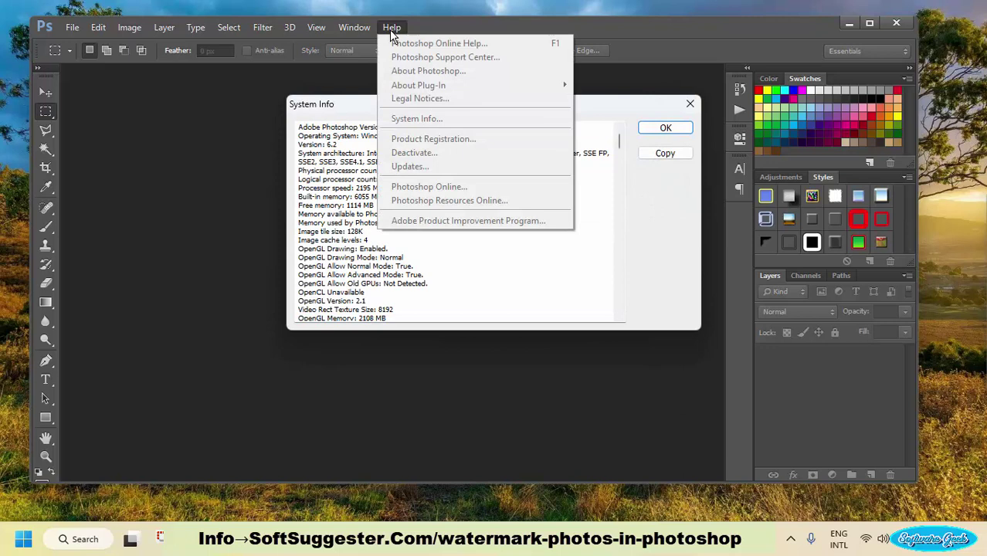
{"action": "left_click", "coordinate": [347, 240]}
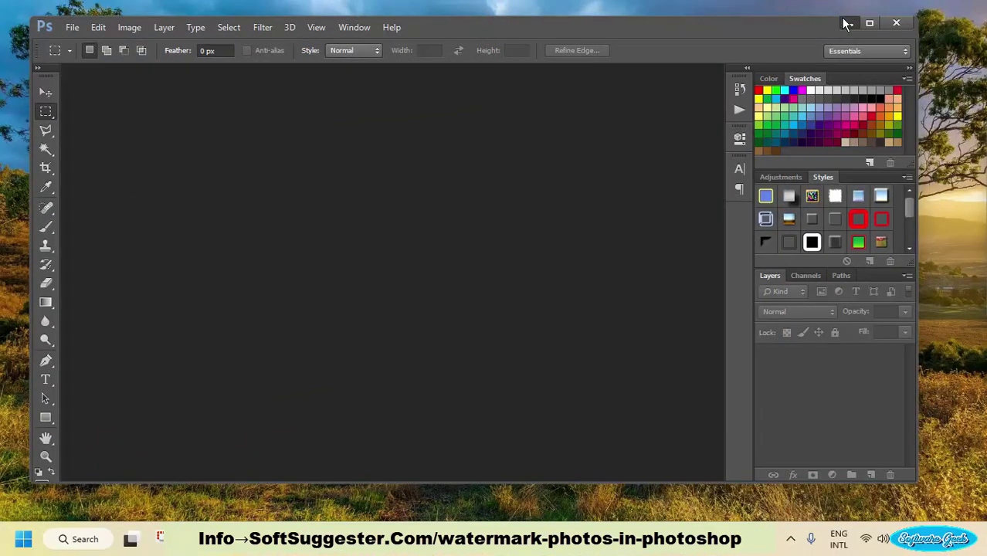
{"action": "left_click", "coordinate": [843, 22]}
{"action": "left_click", "coordinate": [130, 539]}
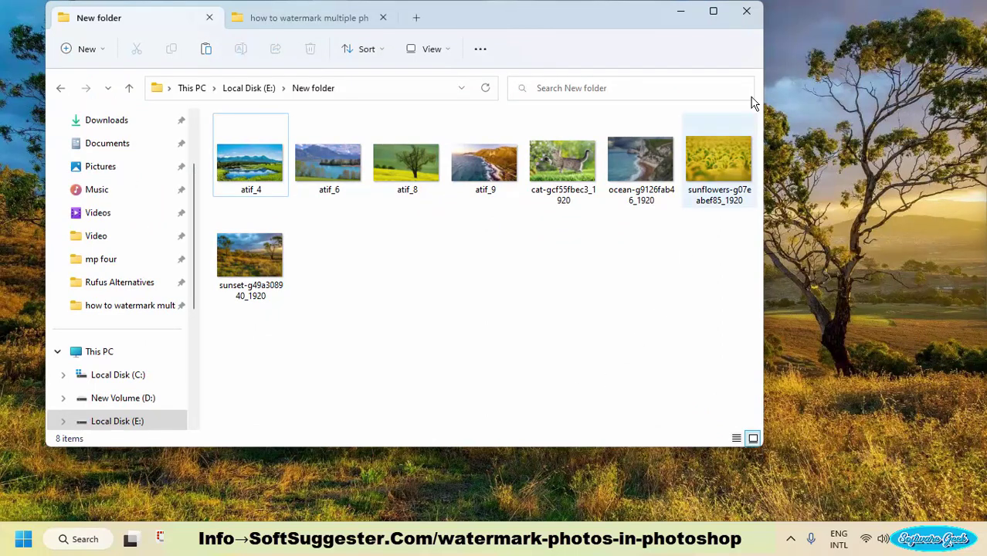
{"action": "left_click", "coordinate": [683, 16]}
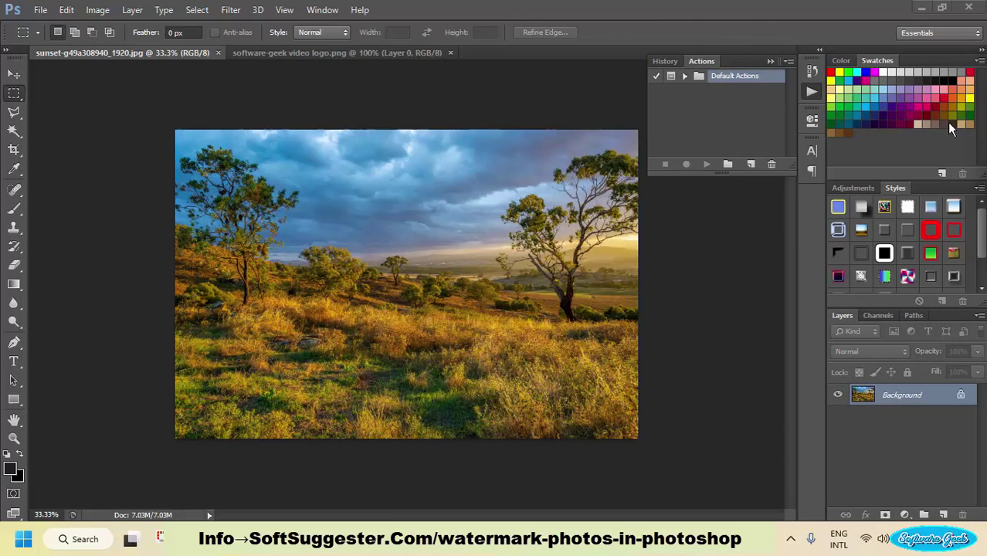
Step: Create a new action set named 'test' in the Actions panel
{"action": "left_click", "coordinate": [728, 164]}
{"action": "type", "text": "t"}
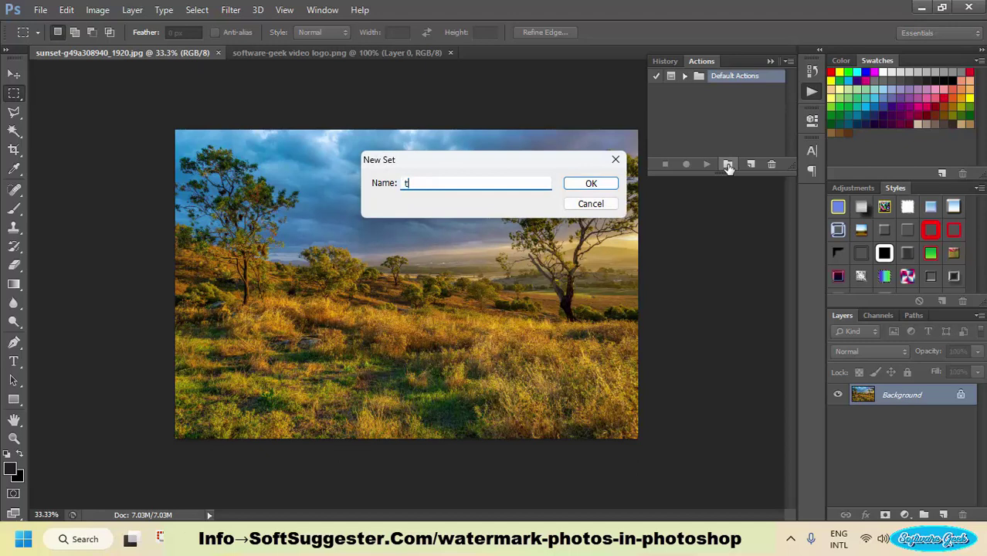
{"action": "type", "text": "est"}
{"action": "left_click", "coordinate": [591, 183]}
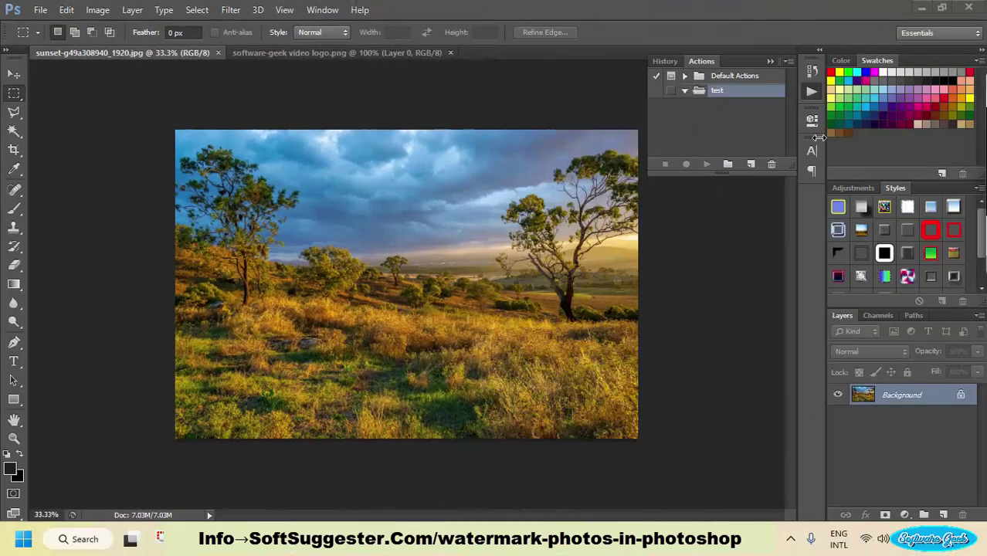
Step: Add a 'put watermark' action to the test set and start recording it
{"action": "left_click", "coordinate": [751, 163]}
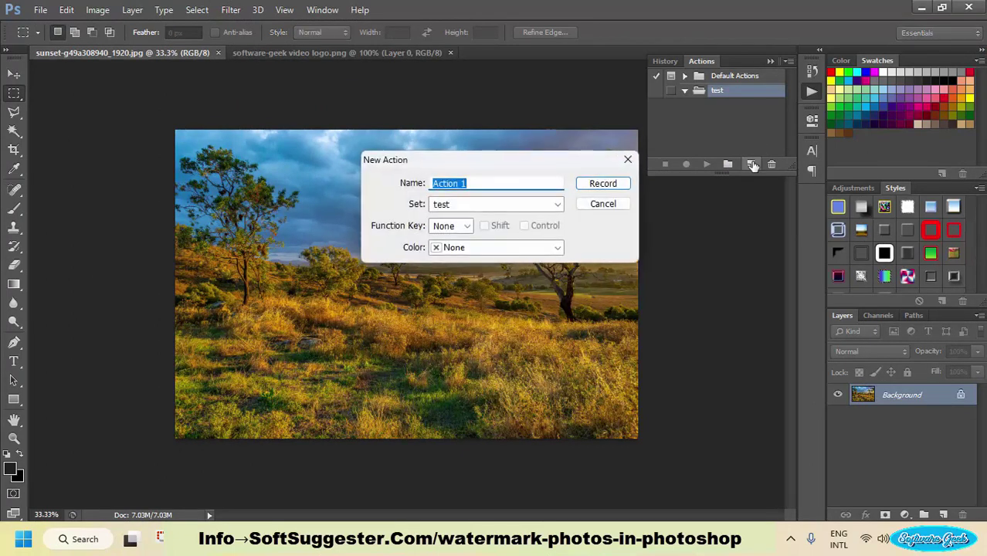
{"action": "type", "text": "put watermar"}
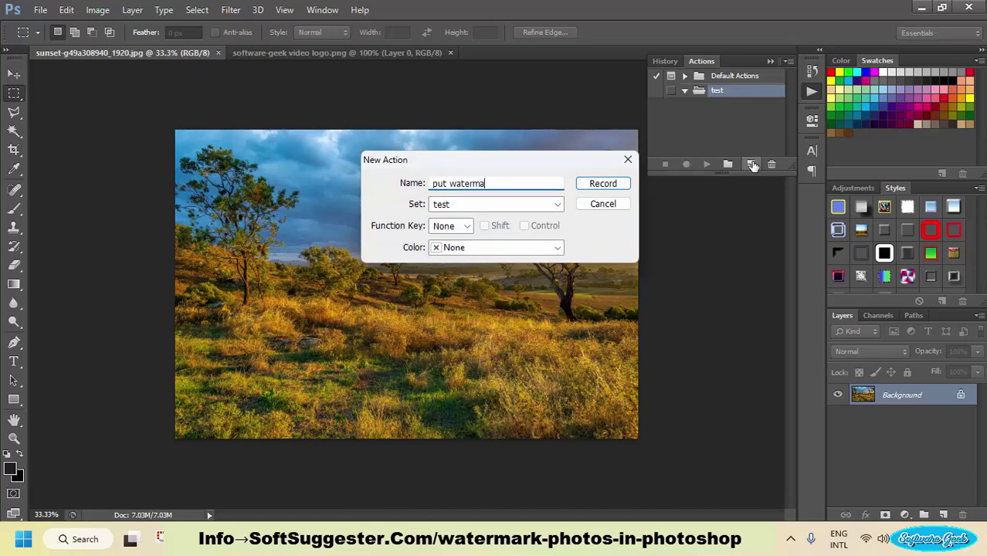
{"action": "type", "text": "k"}
{"action": "left_click", "coordinate": [596, 184]}
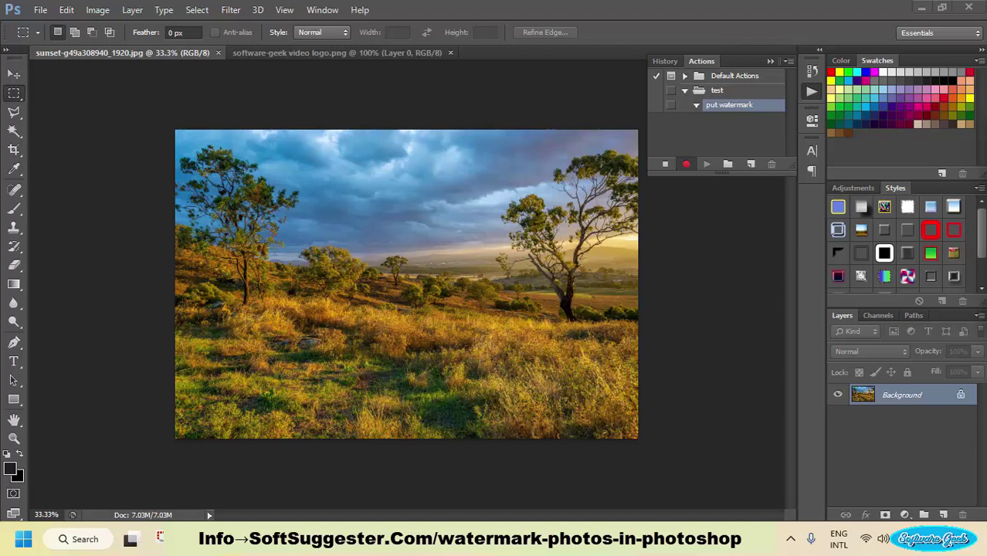
Step: Place the Software Geek logo file on the sunset photo and commit it at the lower-right corner
{"action": "left_click", "coordinate": [39, 10]}
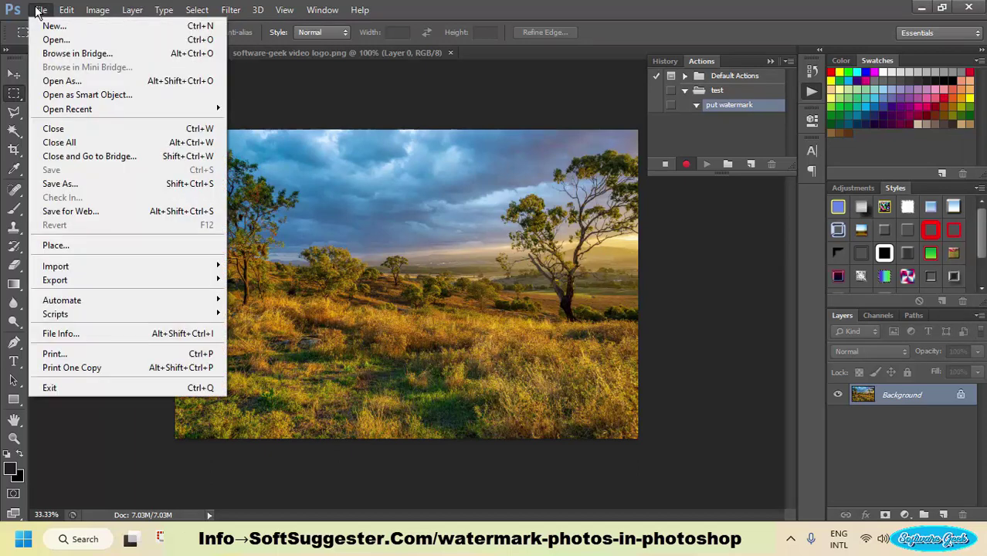
{"action": "left_click", "coordinate": [94, 246]}
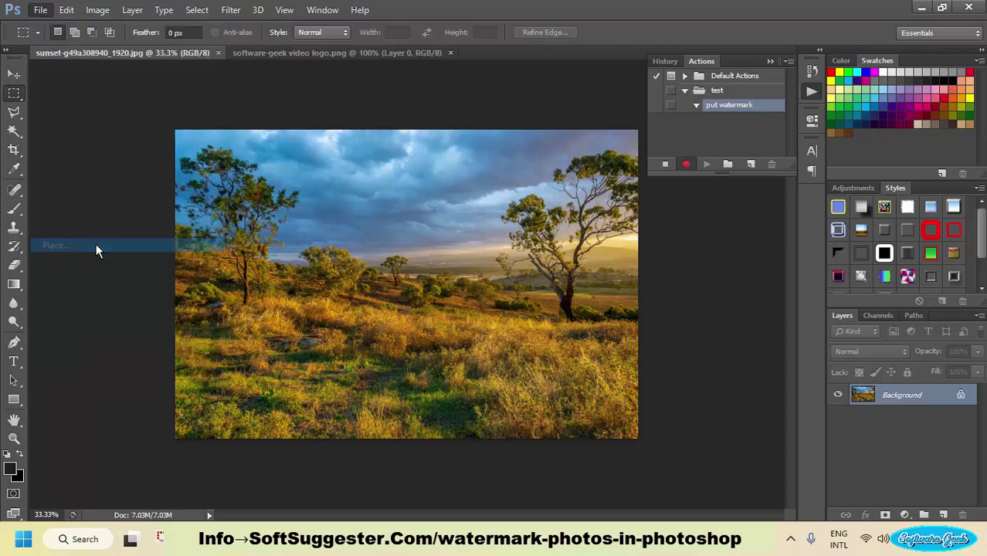
{"action": "double_click", "coordinate": [377, 166]}
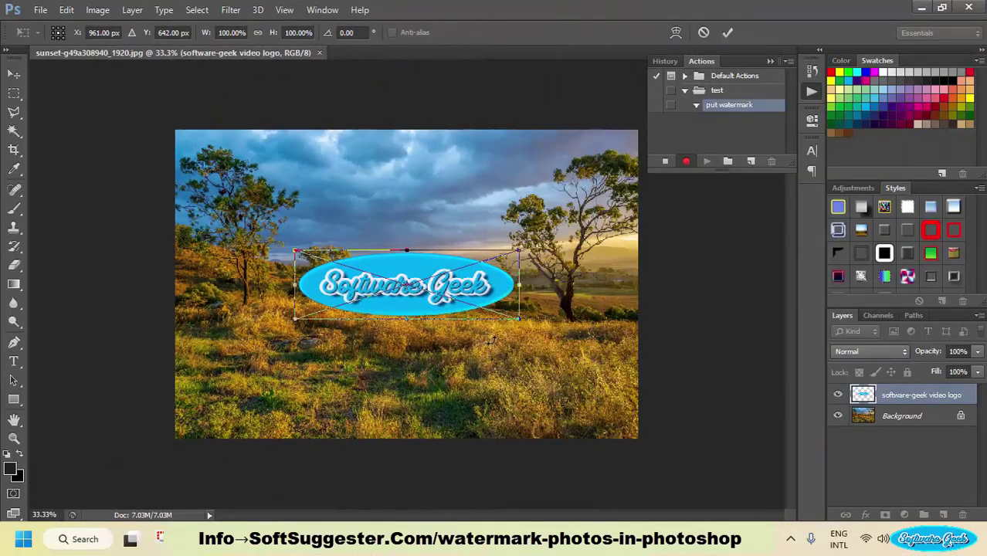
{"action": "left_click_drag", "start_coordinate": [482, 299], "coordinate": [569, 394]}
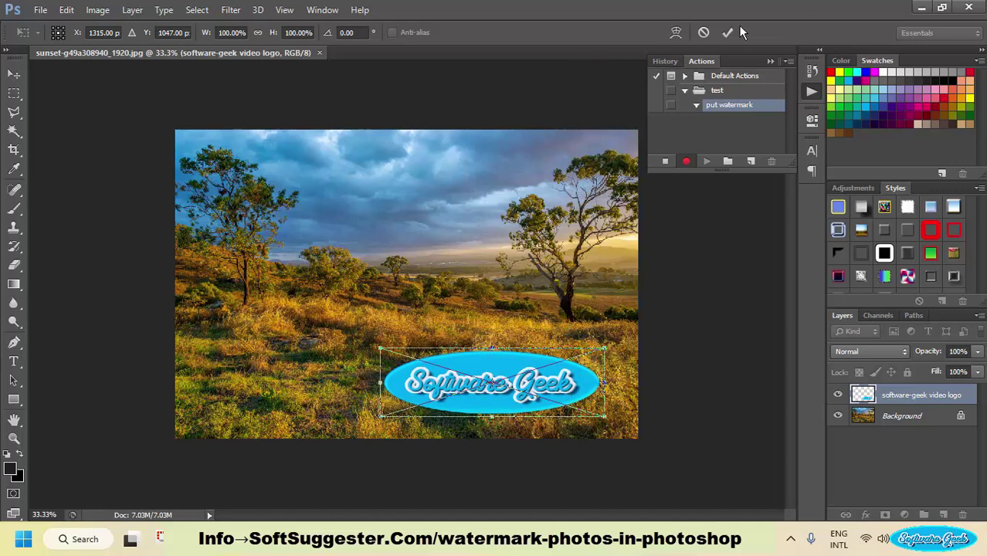
{"action": "key", "text": "Return"}
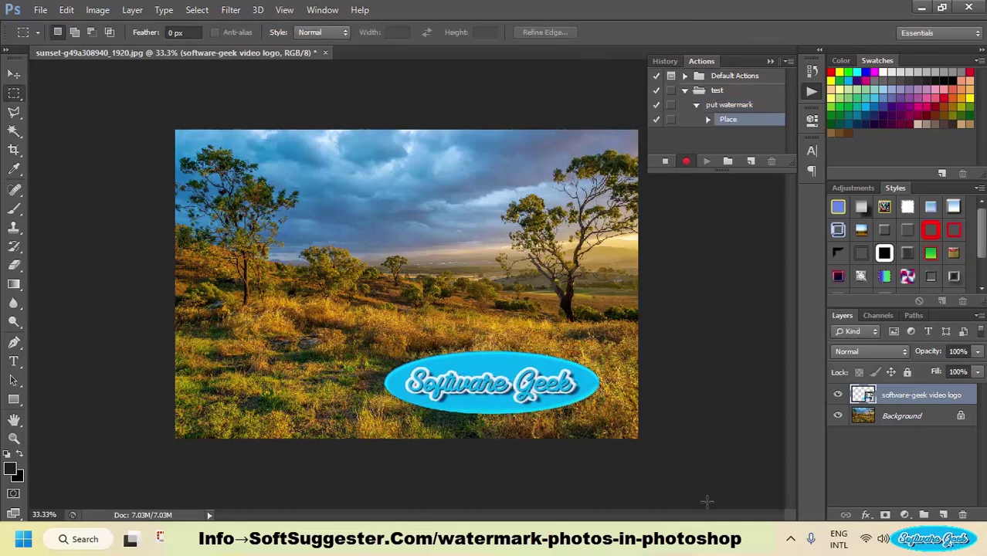
Step: Save the photo as a JPEG named 'test', then stop recording the put watermark action
{"action": "left_click", "coordinate": [40, 10]}
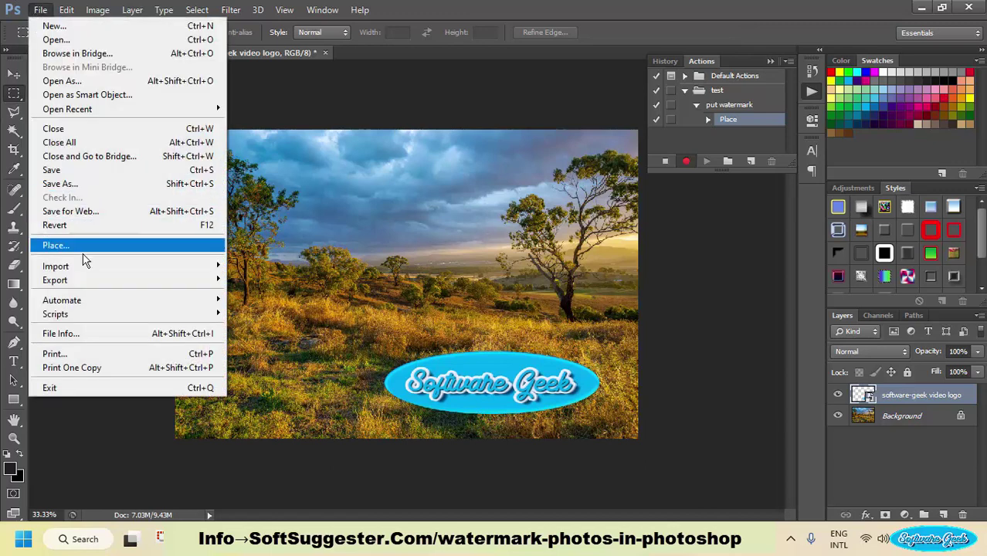
{"action": "left_click", "coordinate": [85, 183]}
{"action": "left_click", "coordinate": [502, 341]}
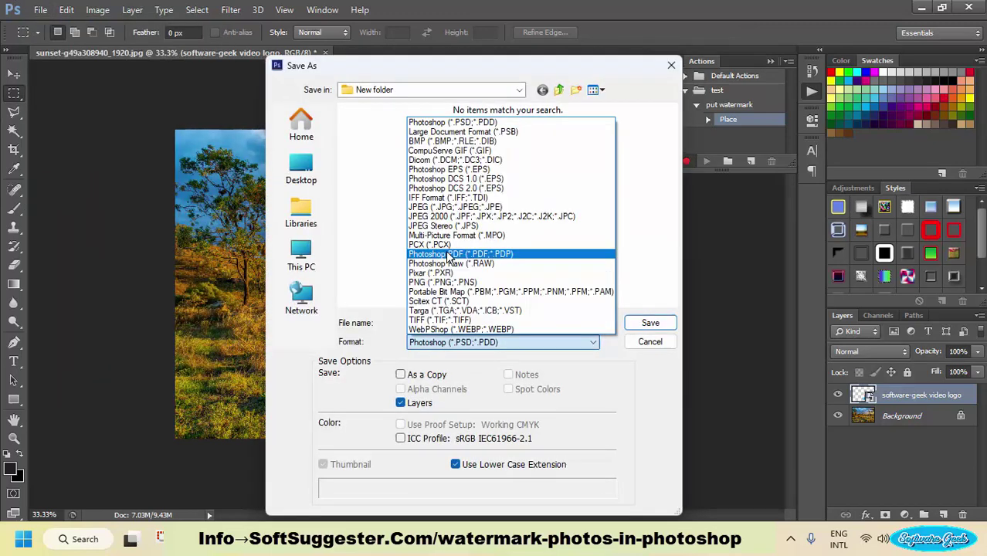
{"action": "left_click", "coordinate": [468, 216]}
{"action": "double_click", "coordinate": [503, 322]}
{"action": "type", "text": "test"}
{"action": "key", "text": "Return"}
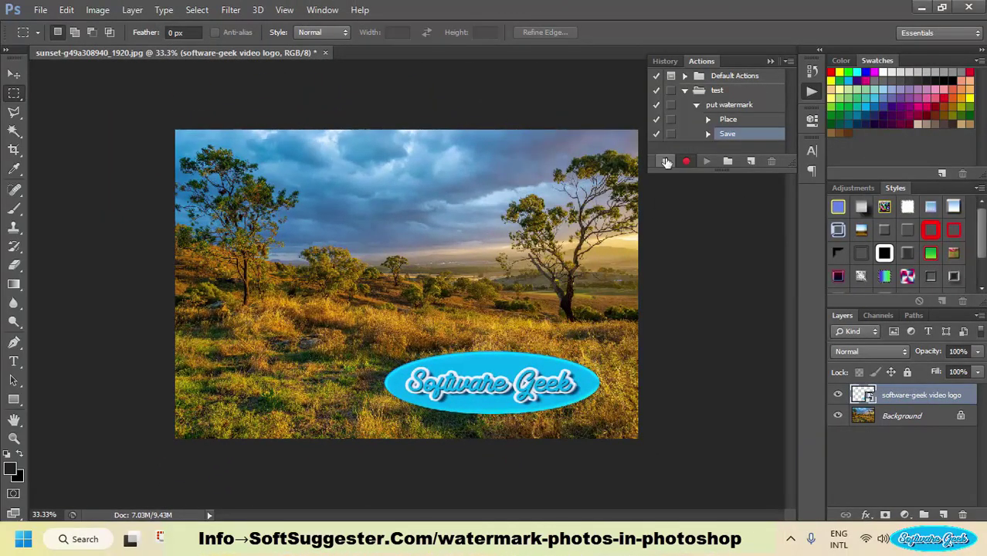
{"action": "left_click", "coordinate": [665, 160]}
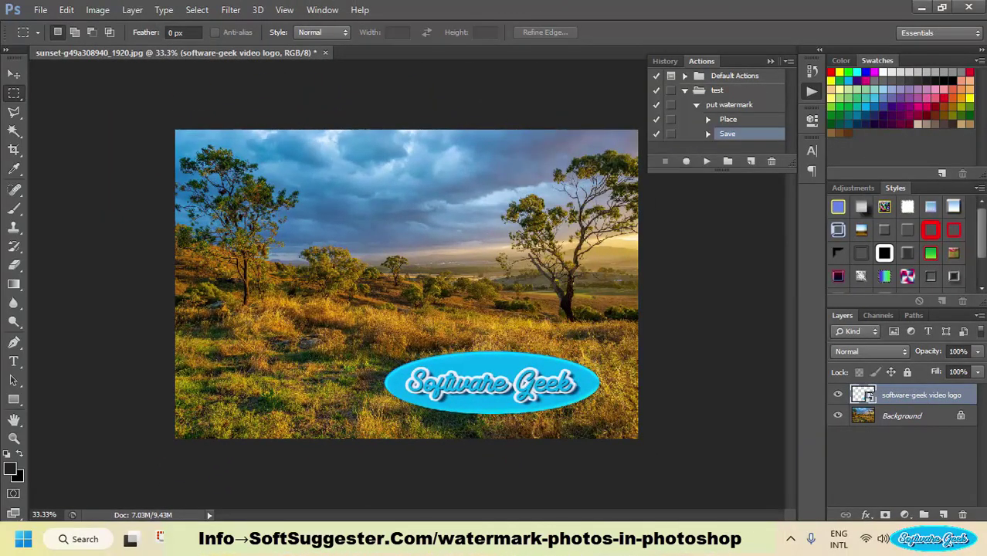
Step: Open File > Automate > Batch with Folder source E:\New folder\ and Include All Subfolders unchecked
{"action": "left_click", "coordinate": [35, 10]}
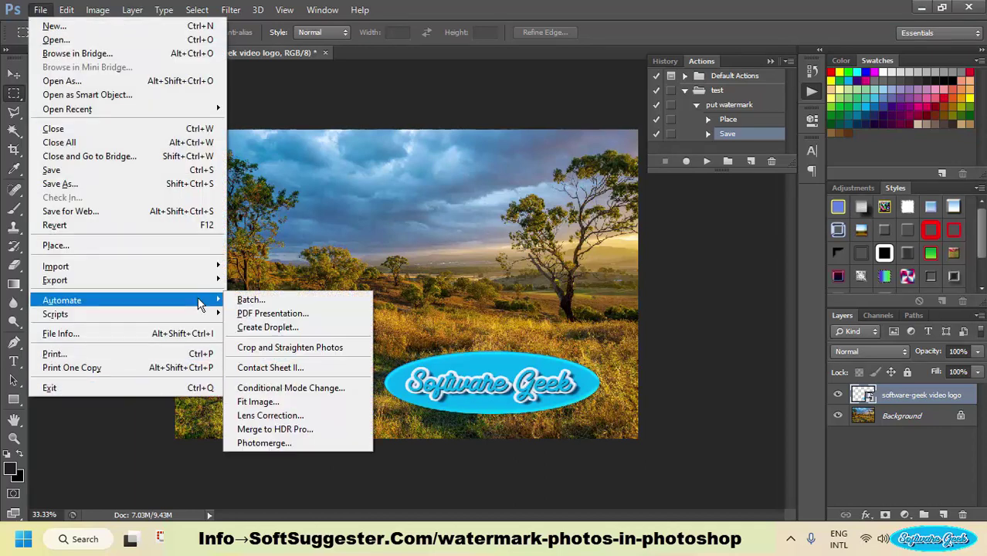
{"action": "left_click", "coordinate": [305, 297]}
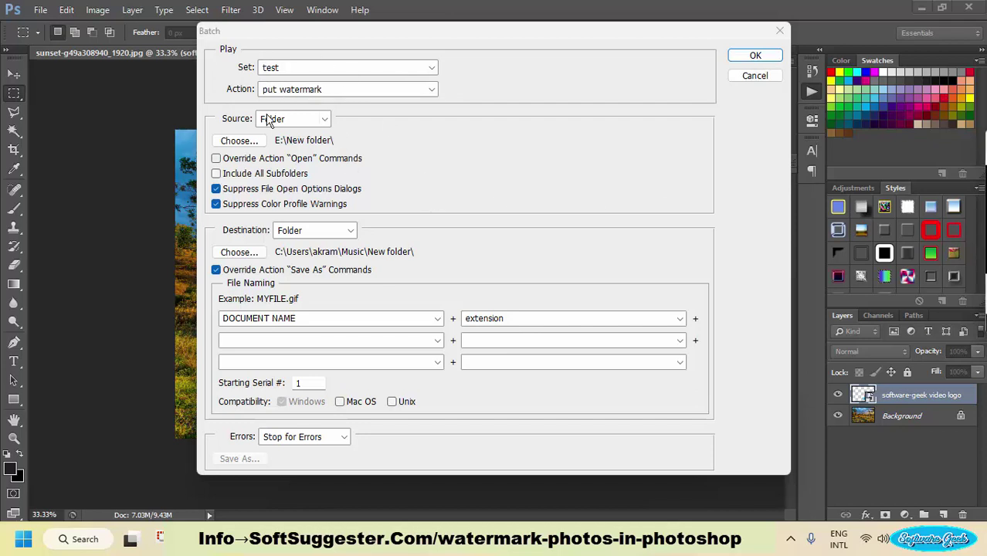
{"action": "left_click", "coordinate": [314, 121]}
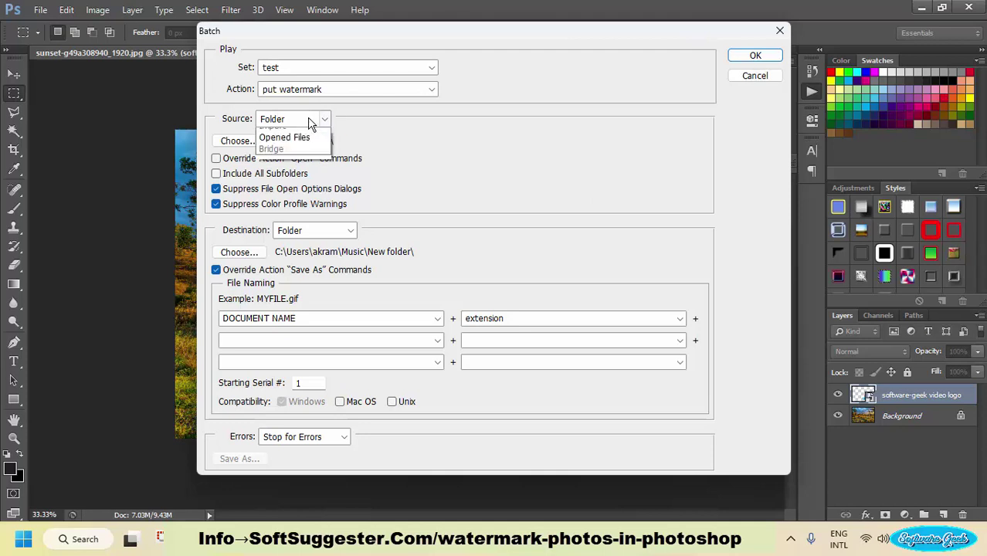
{"action": "left_click", "coordinate": [312, 123]}
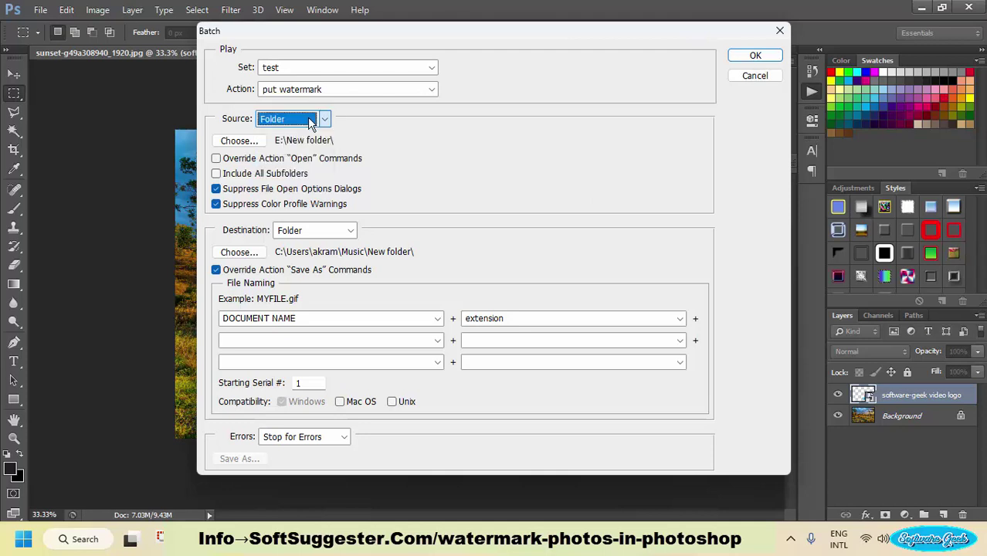
{"action": "left_click", "coordinate": [240, 141]}
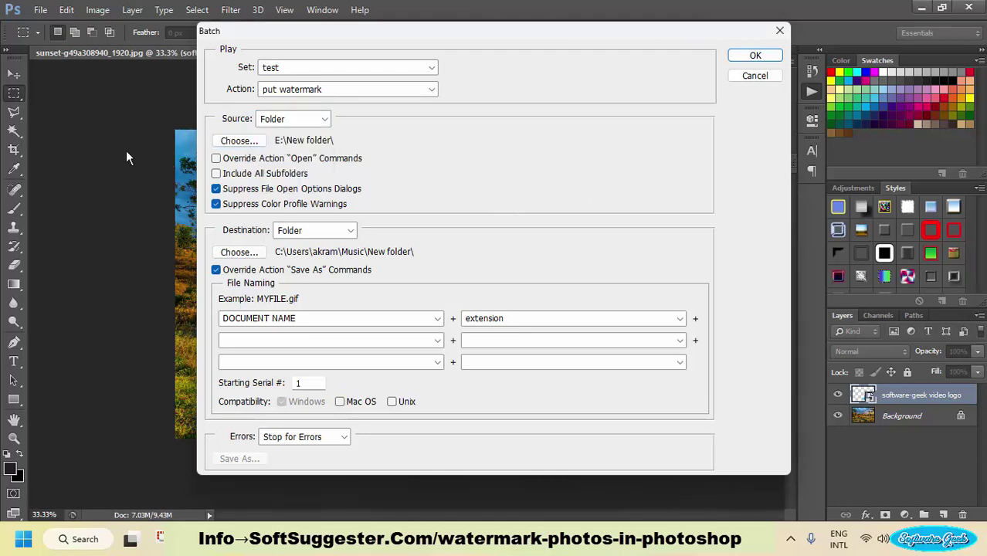
{"action": "left_click", "coordinate": [224, 140]}
{"action": "left_click", "coordinate": [572, 361]}
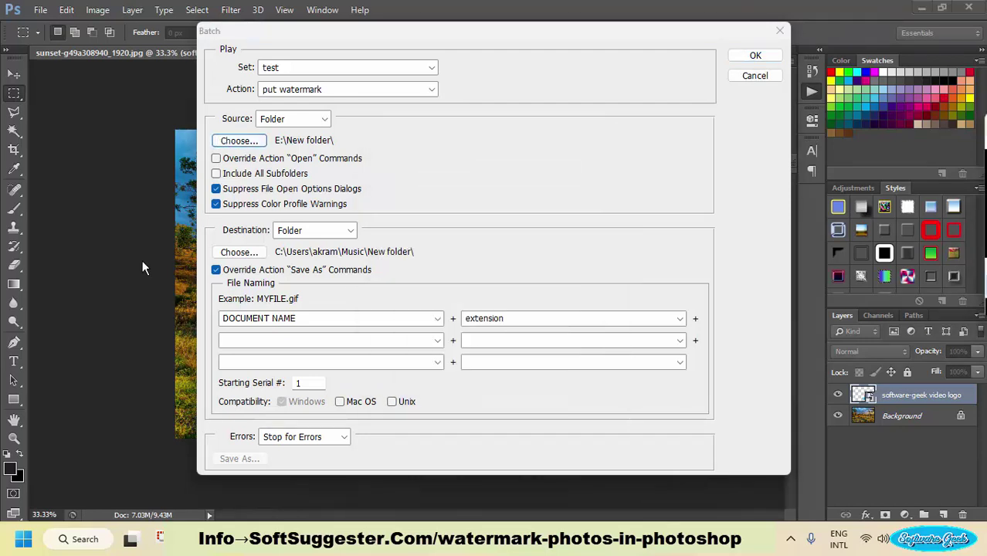
{"action": "left_click", "coordinate": [223, 181]}
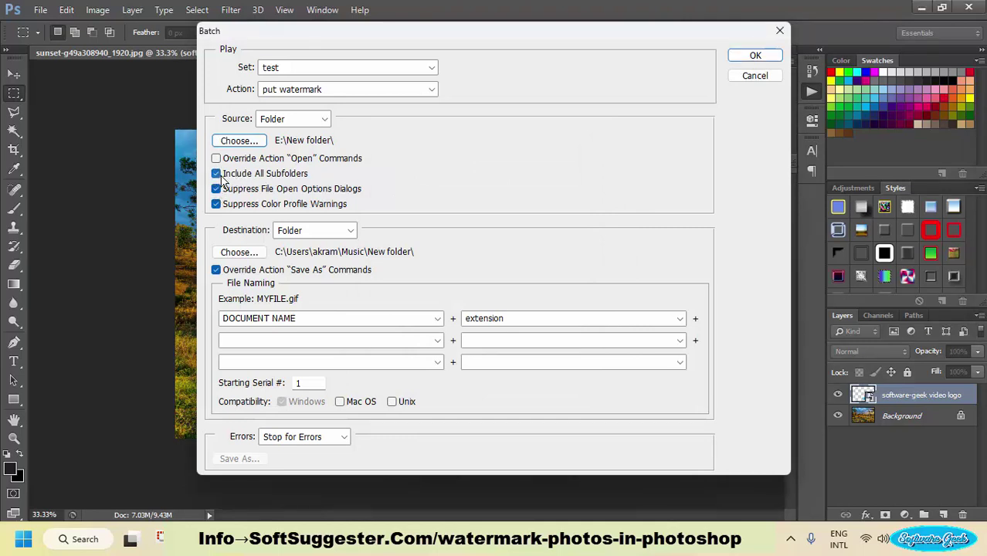
{"action": "left_click", "coordinate": [220, 176]}
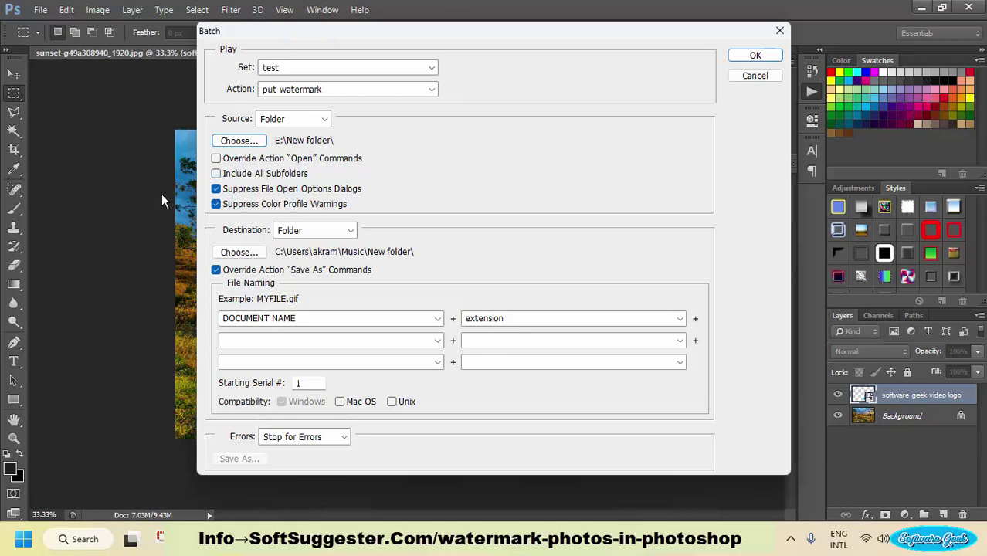
Step: Set the batch Destination to Folder, choosing New folder inside Music
{"action": "left_click", "coordinate": [345, 232]}
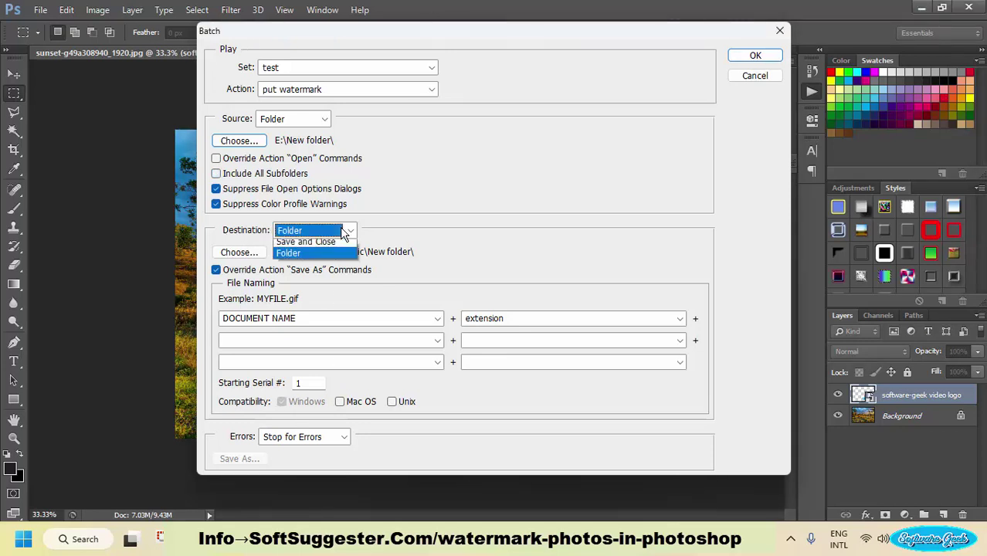
{"action": "left_click", "coordinate": [344, 232]}
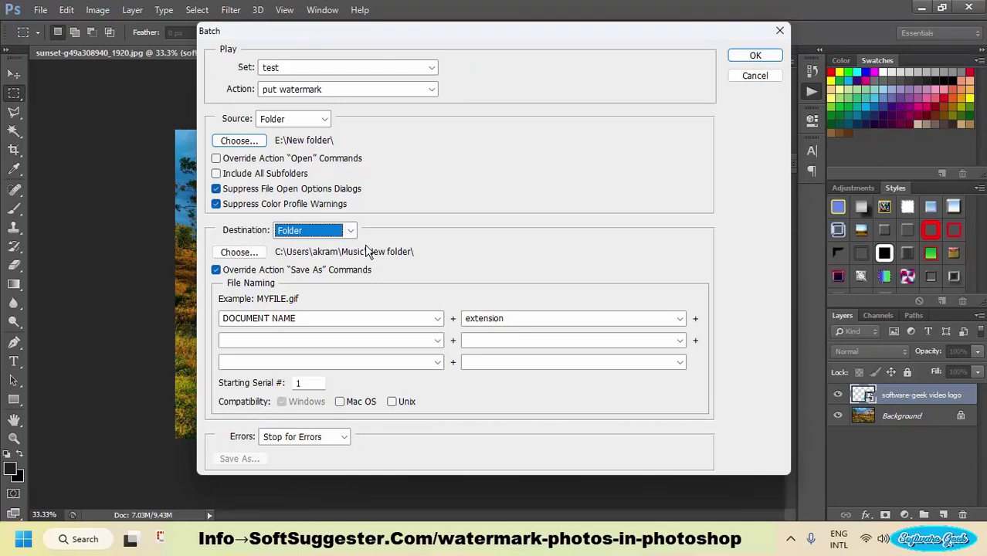
{"action": "left_click", "coordinate": [230, 260]}
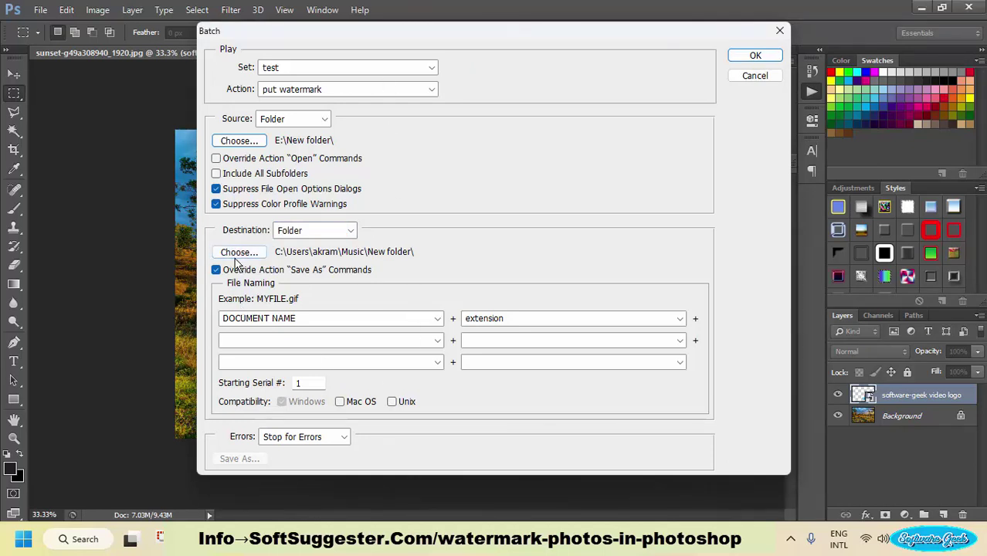
{"action": "left_click", "coordinate": [251, 260]}
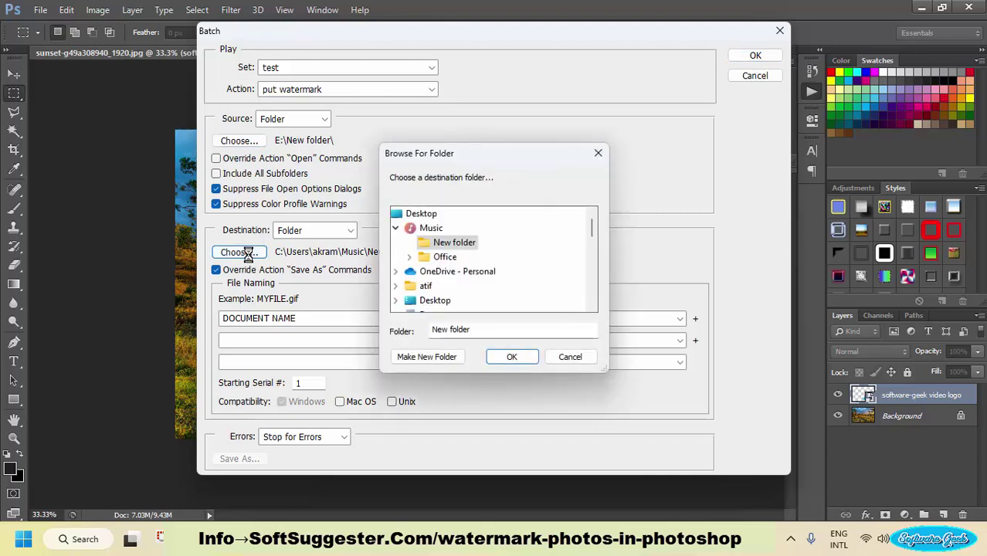
{"action": "left_click", "coordinate": [509, 355]}
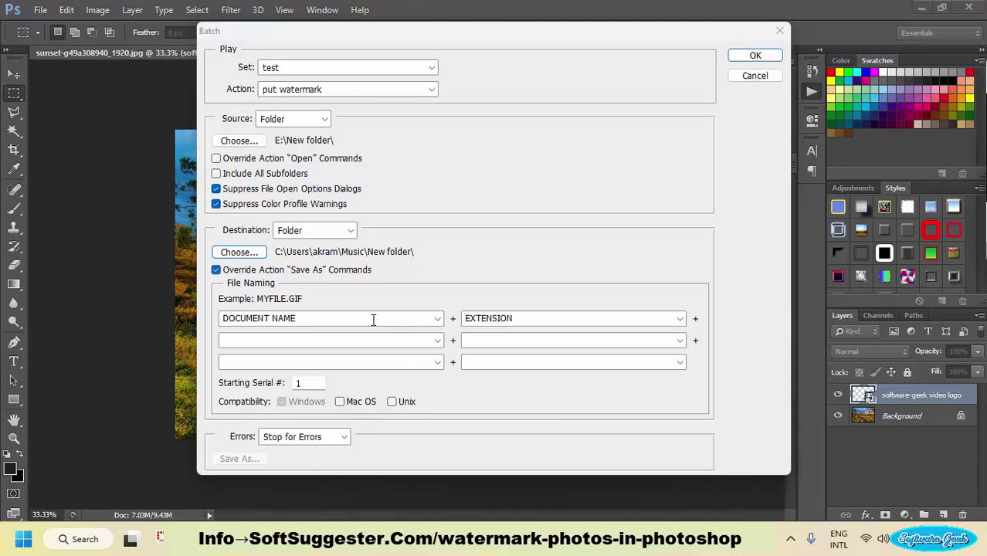
Step: Check the DOCUMENT NAME + EXTENSION naming fields and run the batch on all photos
{"action": "left_click_drag", "start_coordinate": [513, 316], "coordinate": [464, 323]}
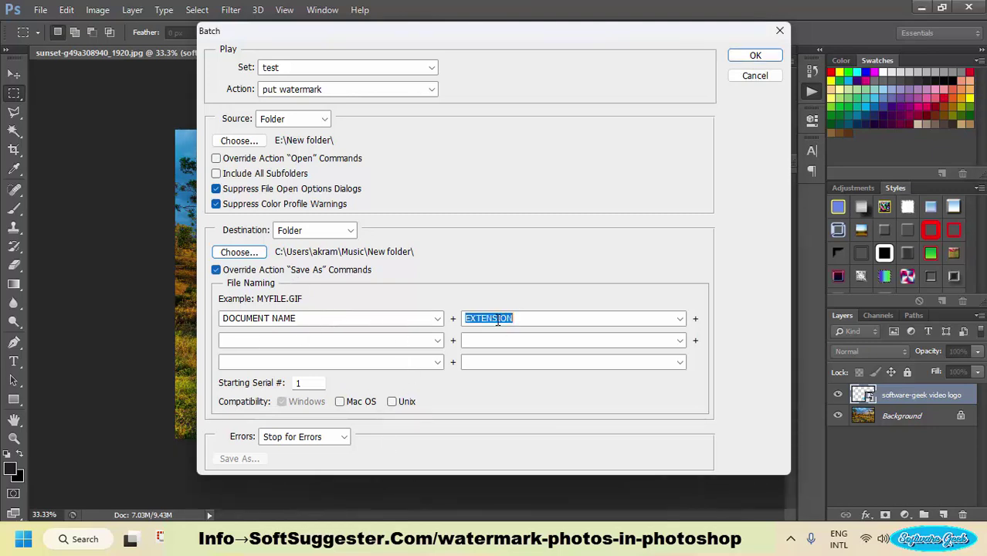
{"action": "left_click", "coordinate": [354, 323]}
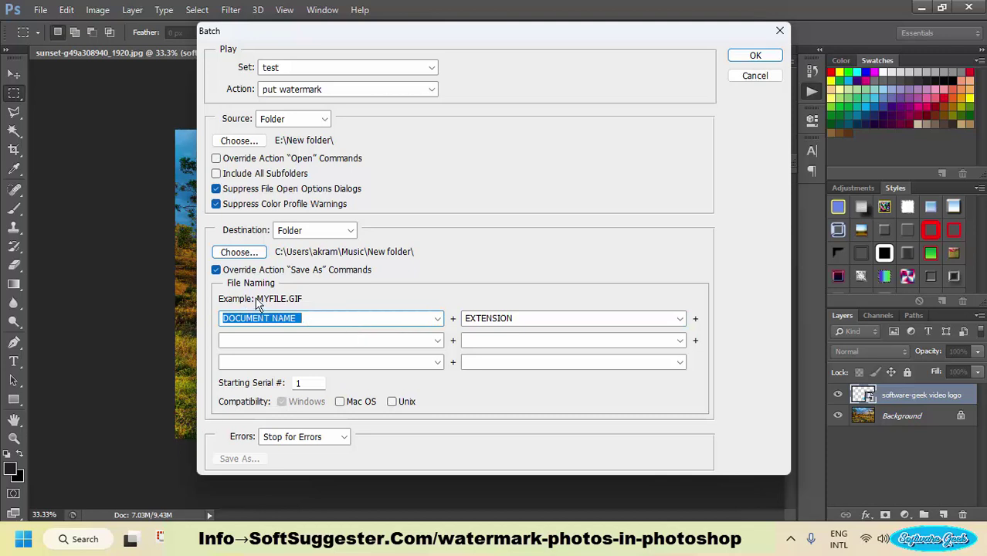
{"action": "key", "text": "Return"}
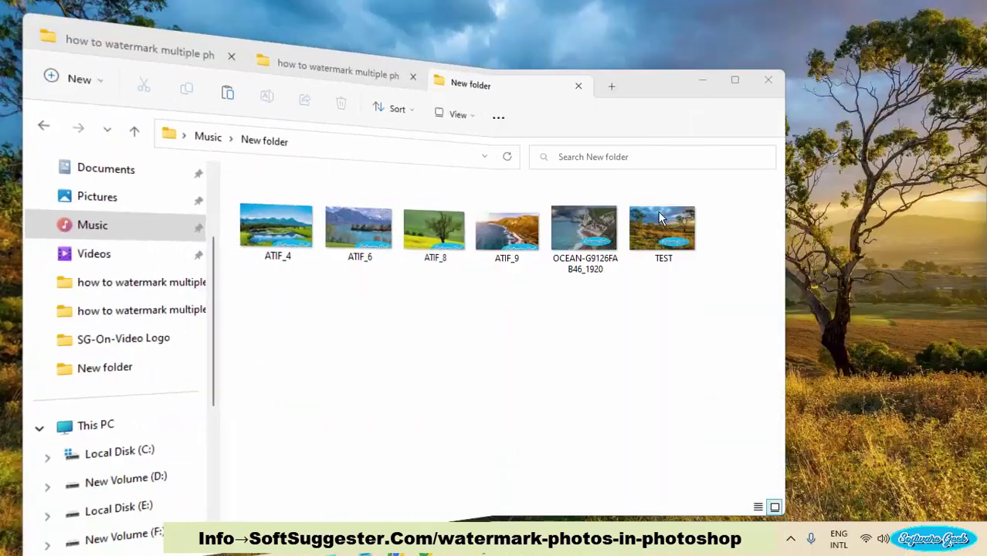
Step: Open the watermarked OCEAN-G9126FAB46_1920 photo, step to TEST.jpg, then close the photo viewer
{"action": "left_click", "coordinate": [587, 228]}
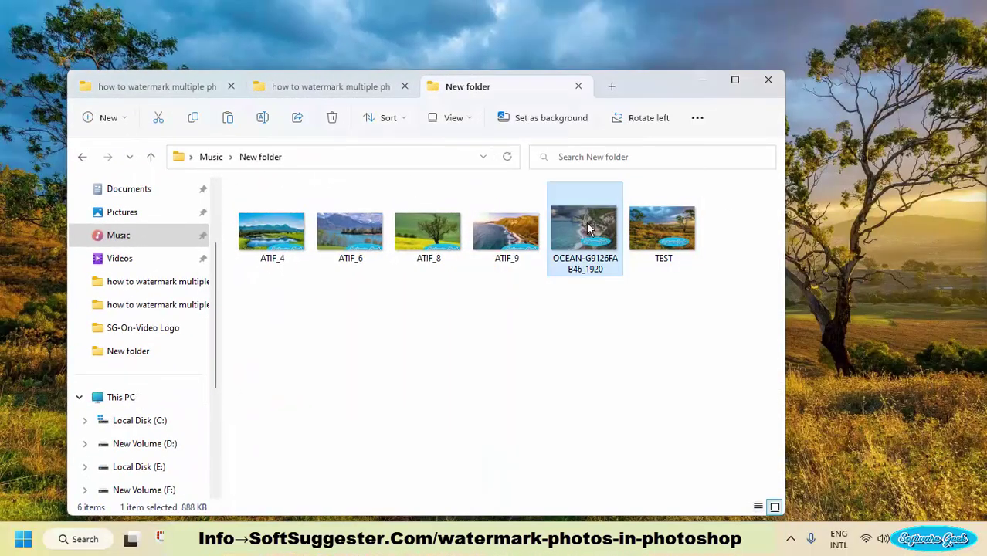
{"action": "left_click", "coordinate": [702, 79]}
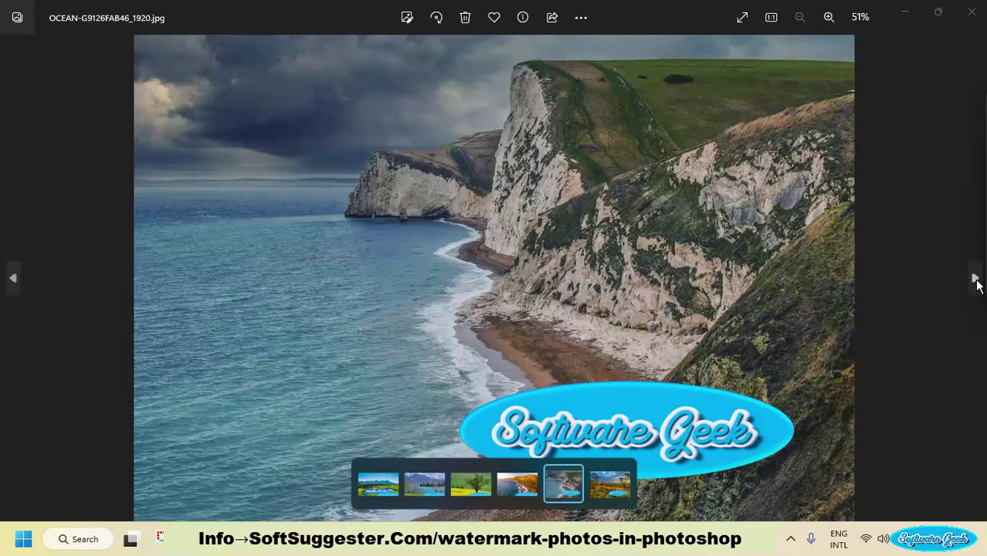
{"action": "left_click", "coordinate": [975, 278]}
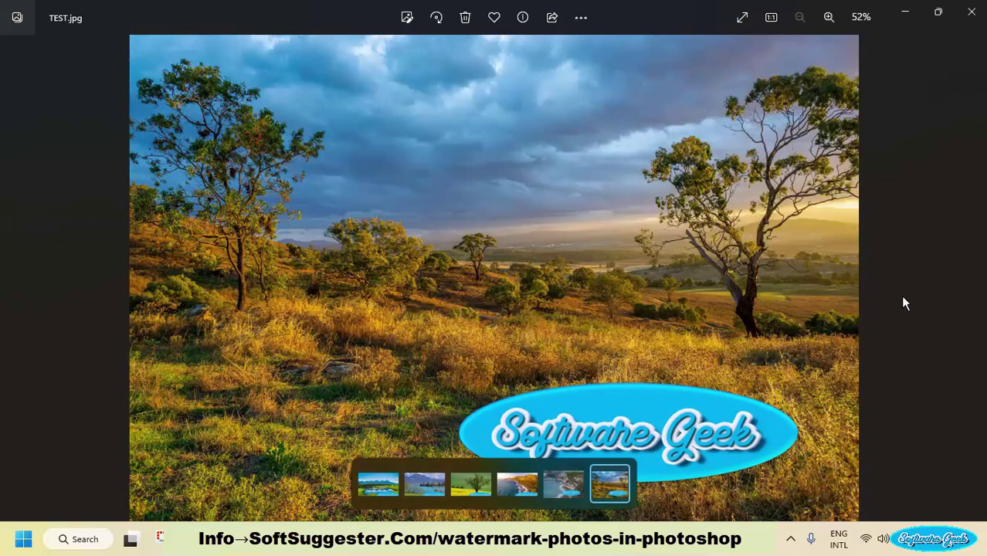
{"action": "left_click", "coordinate": [971, 16]}
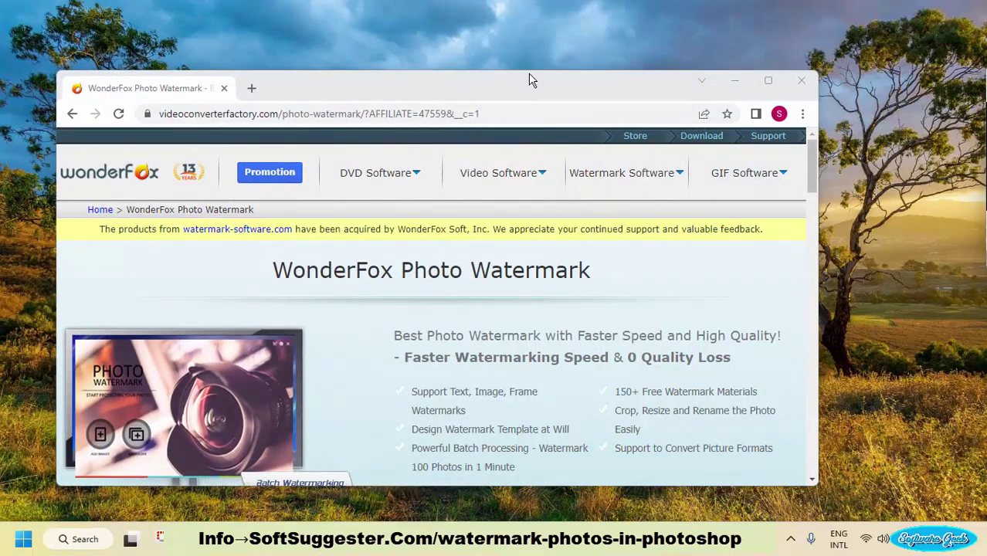
Step: Enlarge the browser, scroll through the WonderFox Photo Watermark product page, then close it
{"action": "left_click_drag", "start_coordinate": [529, 71], "coordinate": [529, 35]}
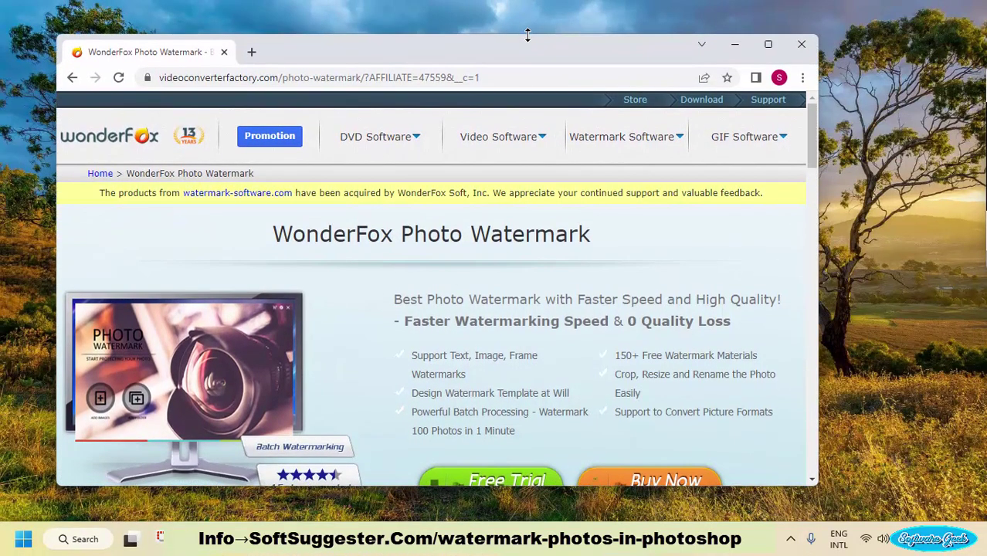
{"action": "scroll", "coordinate": [556, 309], "scroll_direction": "down", "scroll_amount": 3}
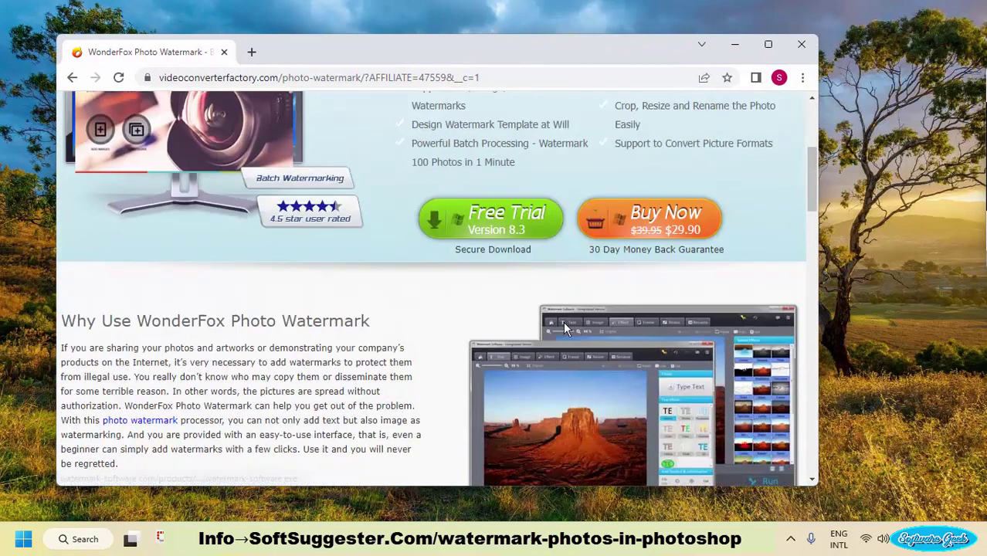
{"action": "scroll", "coordinate": [563, 322], "scroll_direction": "down", "scroll_amount": 1}
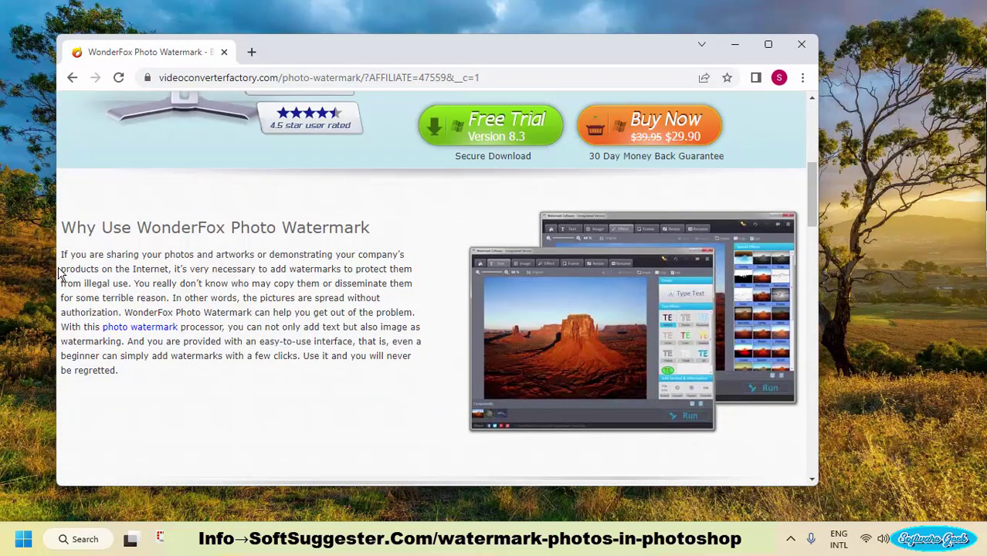
{"action": "scroll", "coordinate": [282, 352], "scroll_direction": "down", "scroll_amount": 3}
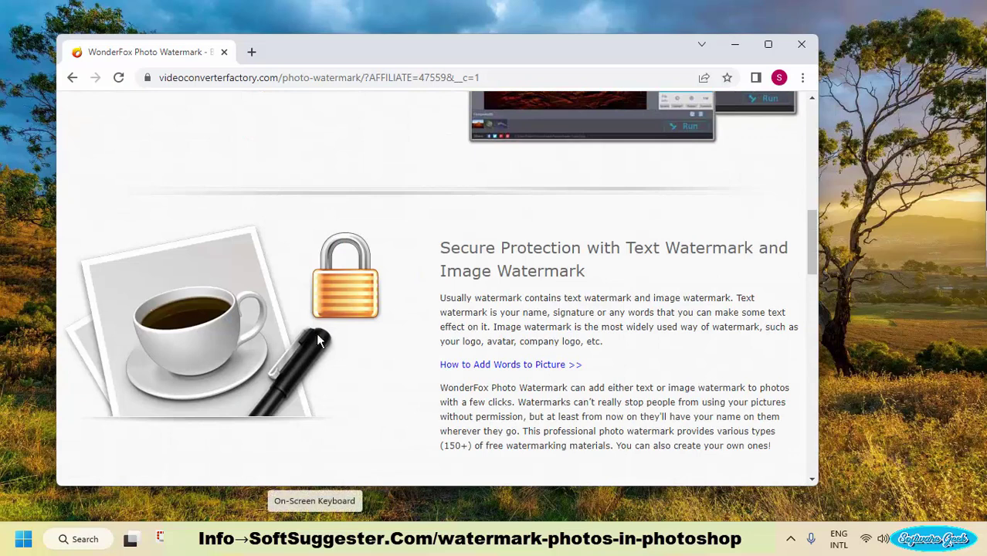
{"action": "scroll", "coordinate": [319, 342], "scroll_direction": "down", "scroll_amount": 9}
{"action": "scroll", "coordinate": [317, 363], "scroll_direction": "down", "scroll_amount": 4}
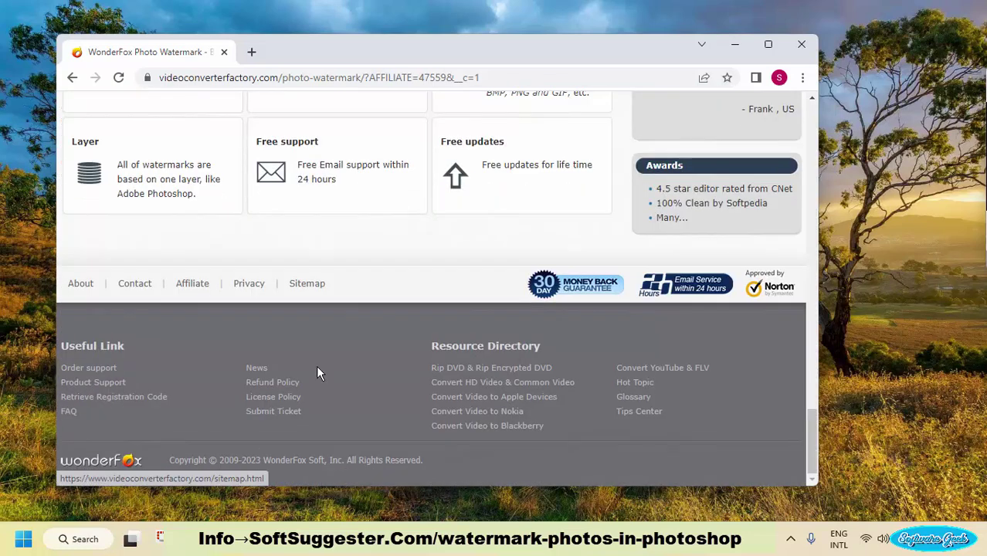
{"action": "scroll", "coordinate": [316, 367], "scroll_direction": "up", "scroll_amount": 4}
{"action": "scroll", "coordinate": [317, 374], "scroll_direction": "up", "scroll_amount": 8}
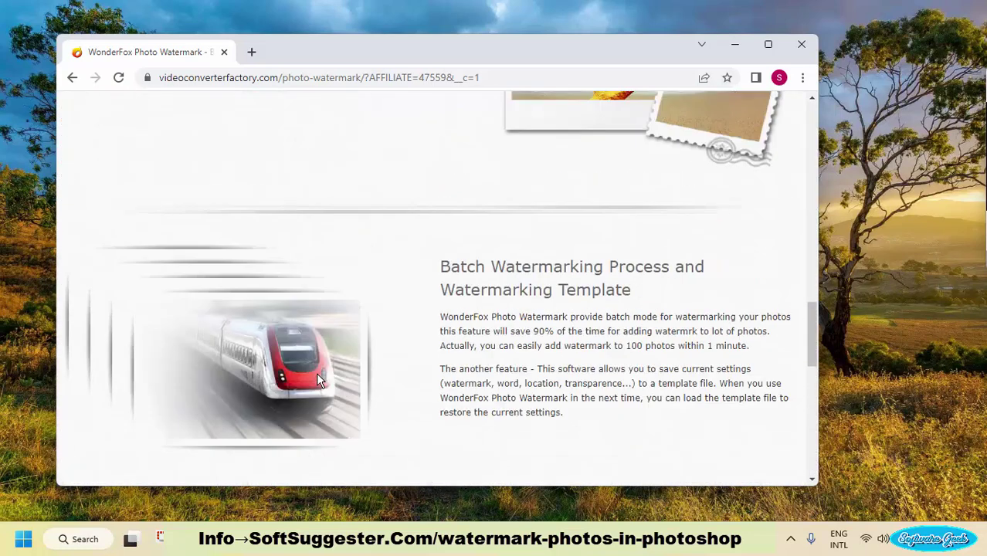
{"action": "scroll", "coordinate": [318, 382], "scroll_direction": "up", "scroll_amount": 5}
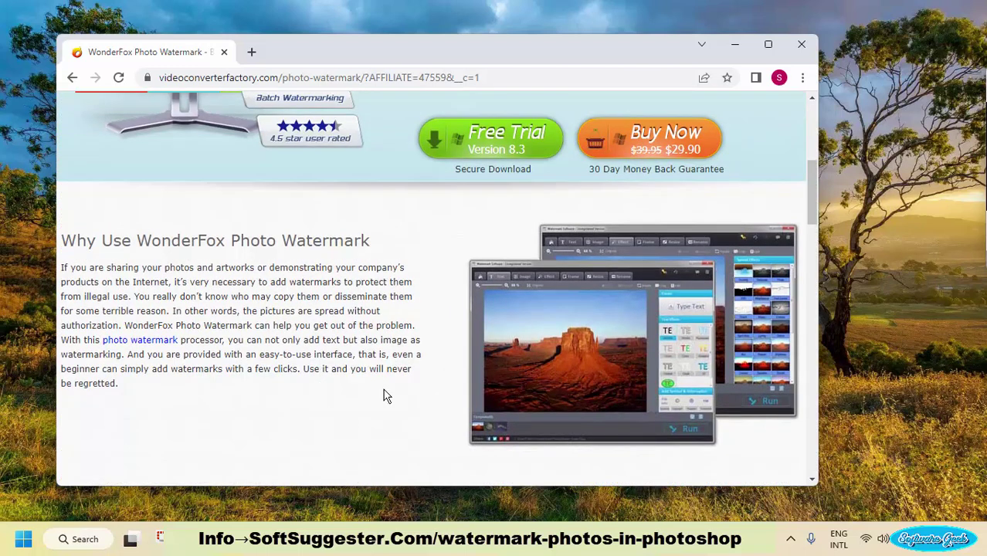
{"action": "left_click", "coordinate": [799, 50]}
Step: Close the Chrome window to leave only the landscape wallpaper on the desktop
{"action": "left_click", "coordinate": [800, 50]}
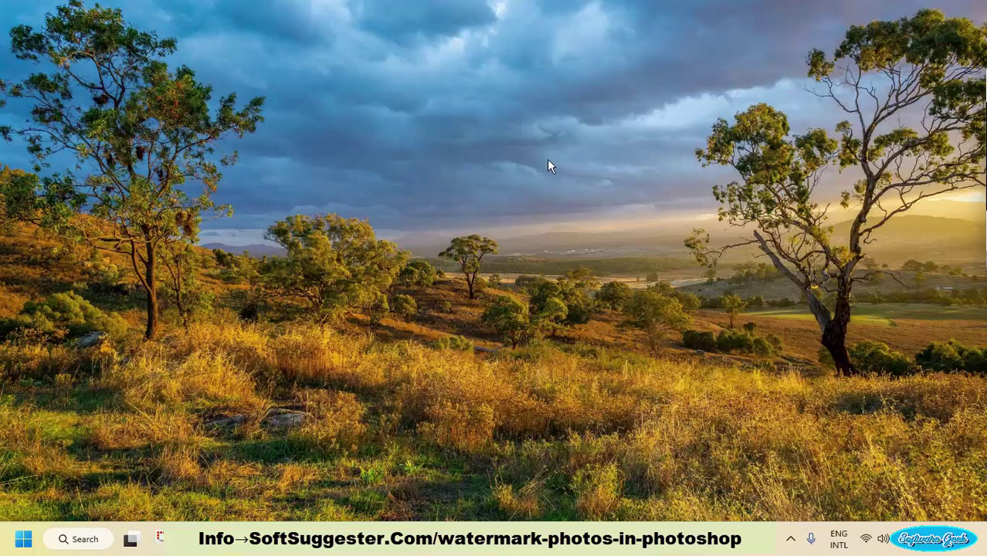